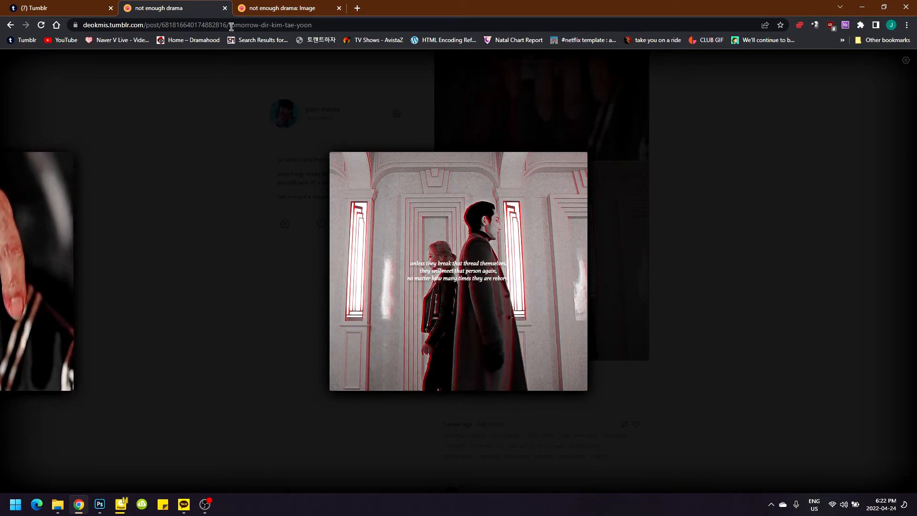
# View the reference GIF in the neighbouring browser tab and switch to Photoshop.
pyautogui.hotkey('ctrl', 'Tab')
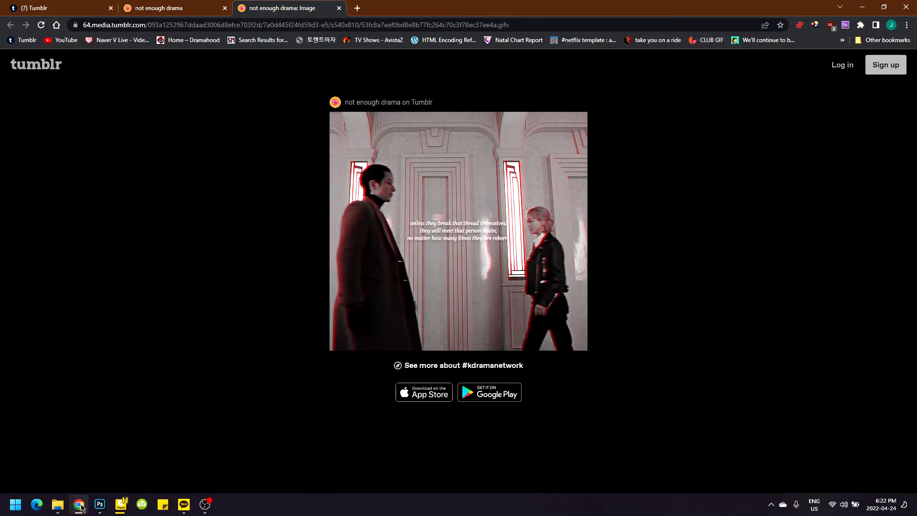
pyautogui.click(99, 503)
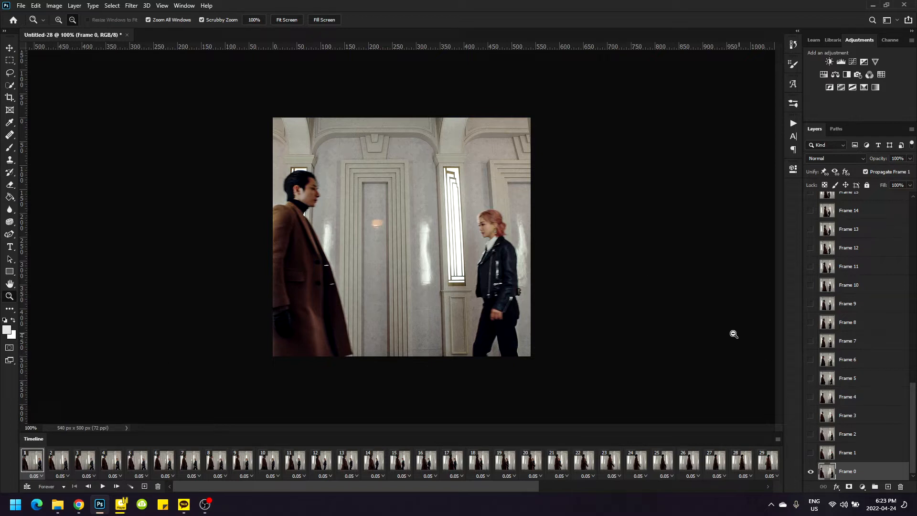
# Select all frames of the animation and all layers of the document.
pyautogui.click(778, 441)
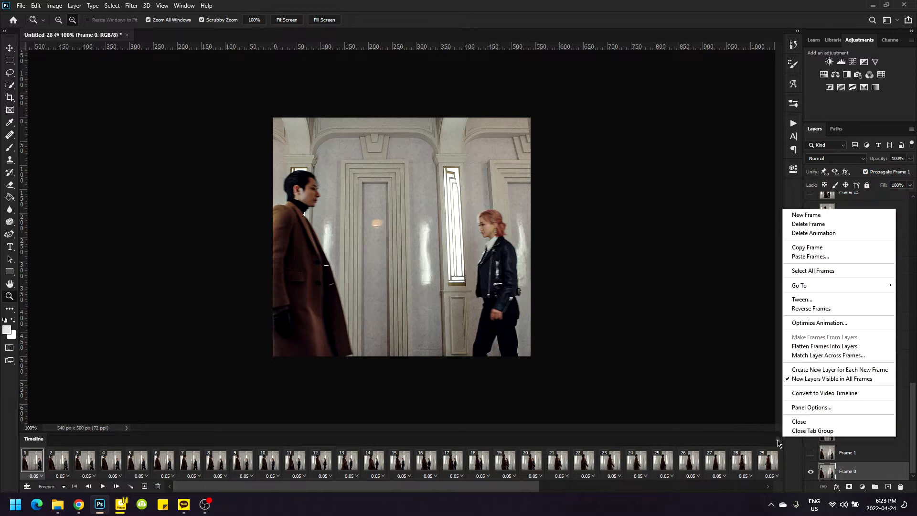
pyautogui.click(828, 270)
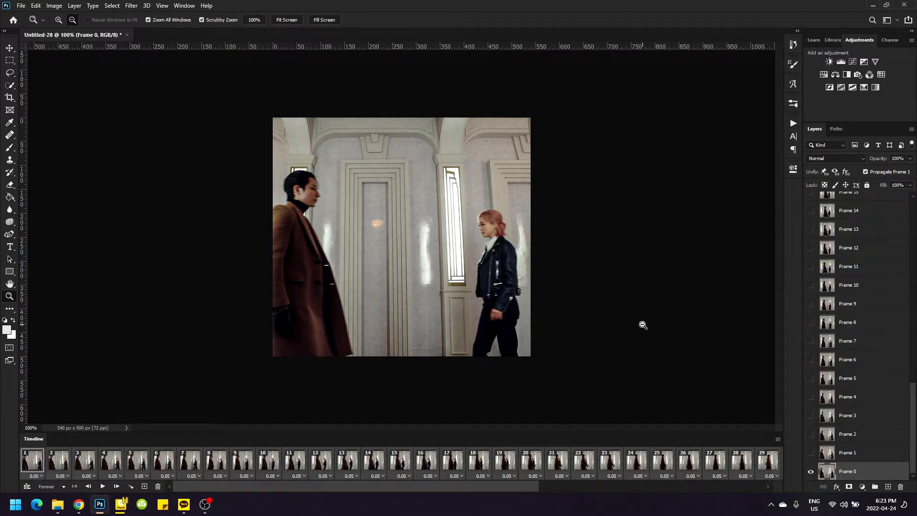
pyautogui.click(112, 5)
pyautogui.click(123, 57)
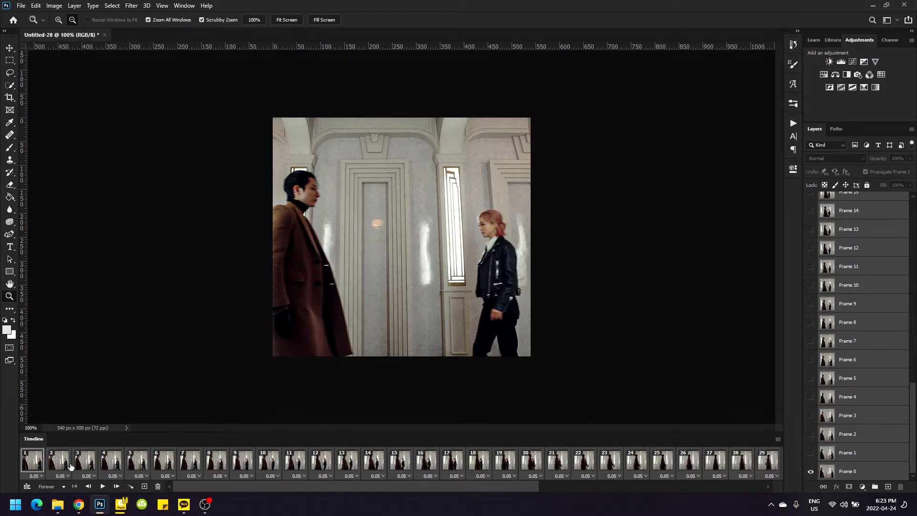
# Convert the frame animation to a video timeline and convert the selected layers for Smart Filters.
pyautogui.click(28, 487)
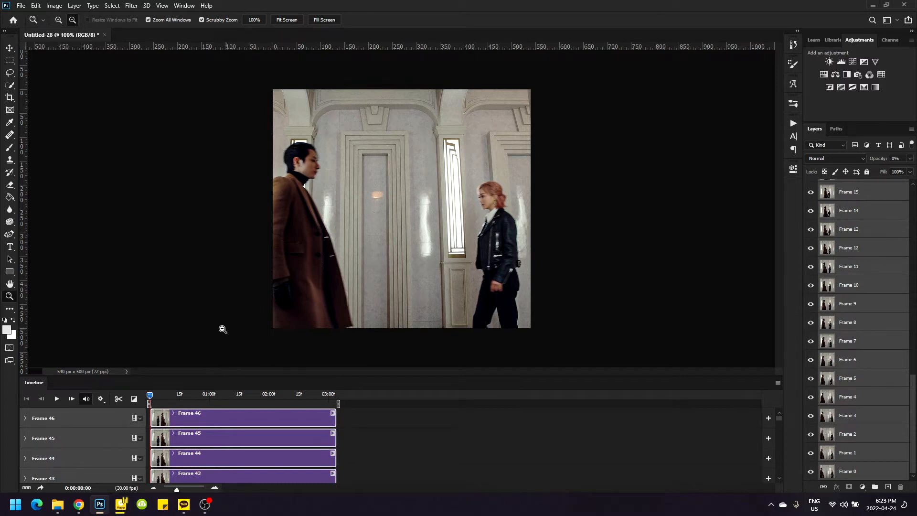
pyautogui.click(132, 6)
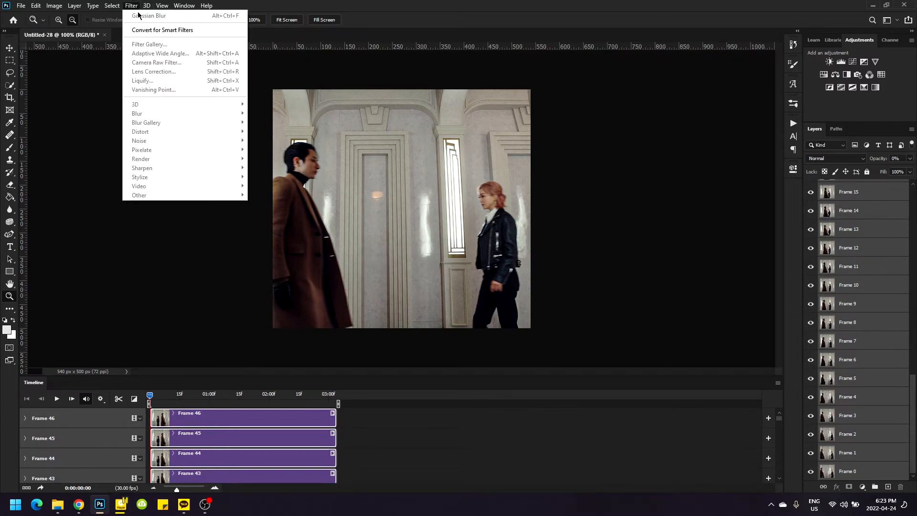
pyautogui.click(148, 29)
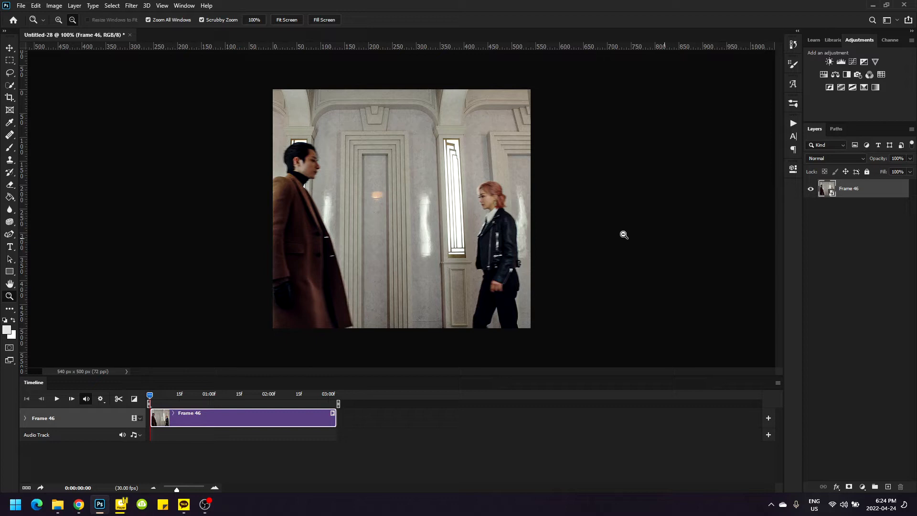
# Play back the converted clip to check its motion and return the playhead to the start of the timeline.
pyautogui.click(56, 399)
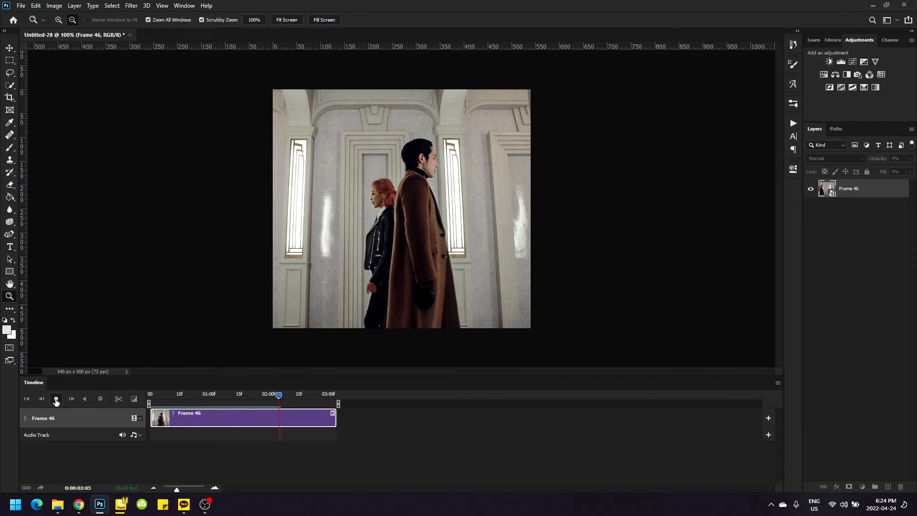
pyautogui.click(55, 399)
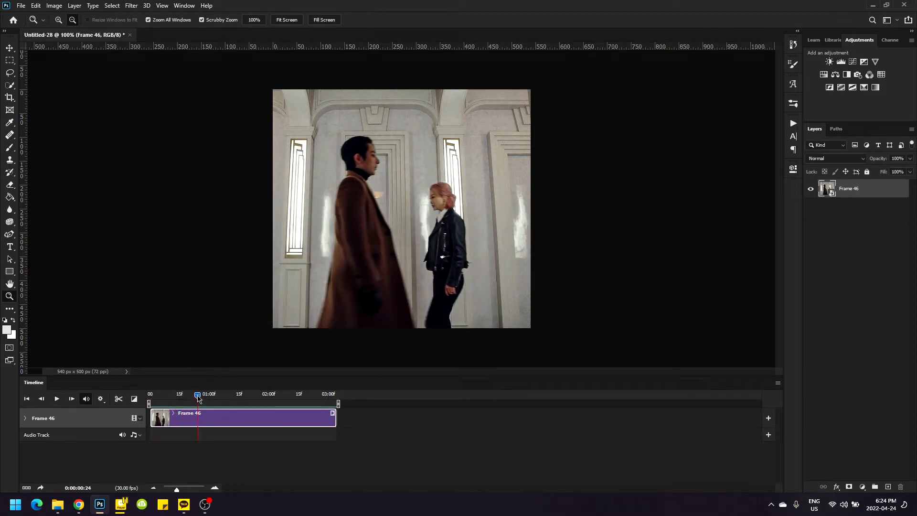
pyautogui.moveTo(197, 398); pyautogui.dragTo(150, 398)
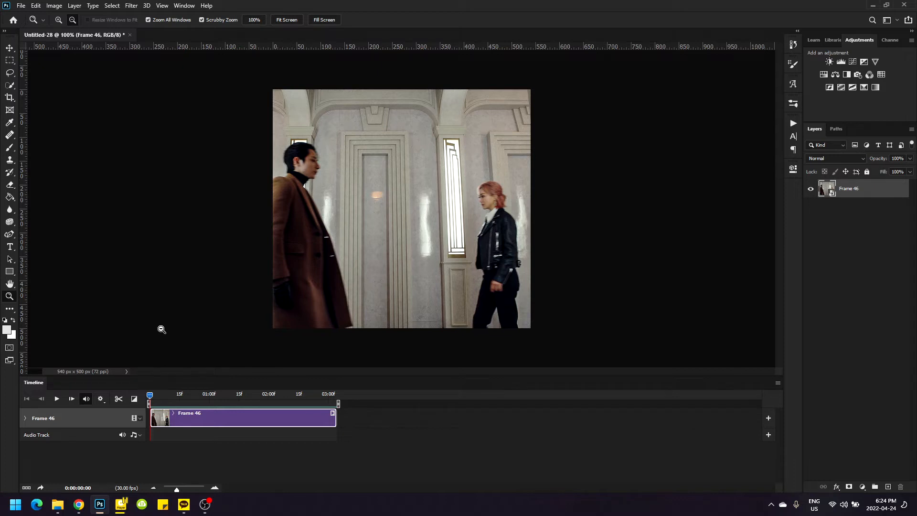
# Rename the smart object layer as "base layer".
pyautogui.rightClick(848, 192)
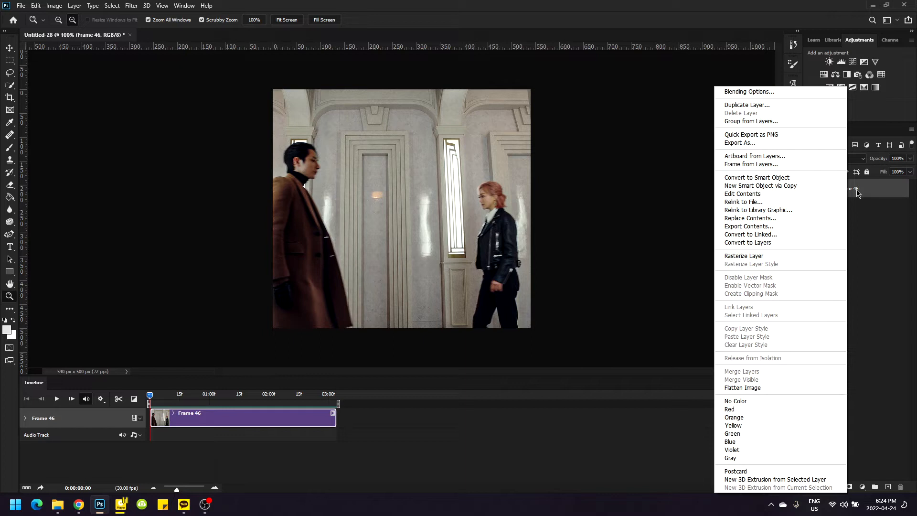
pyautogui.click(858, 193)
pyautogui.doubleClick(856, 190)
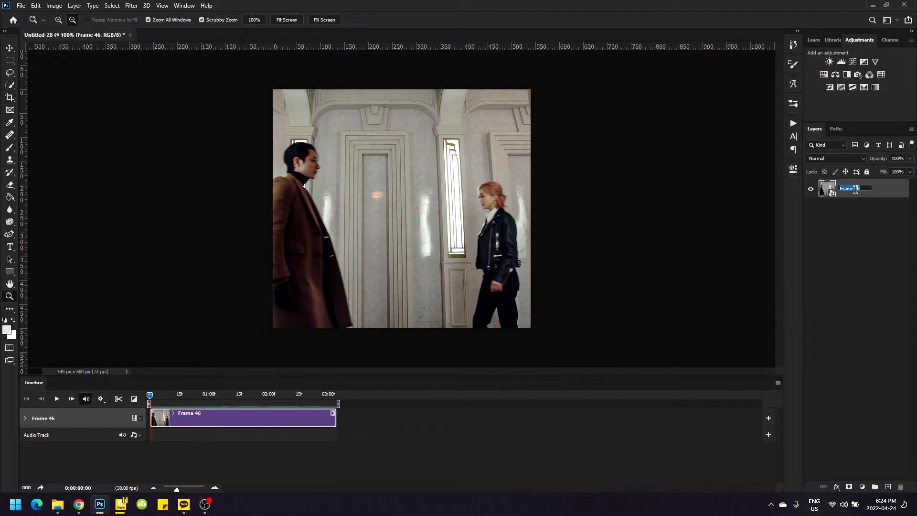
pyautogui.write('base layer')
pyautogui.press('Return')
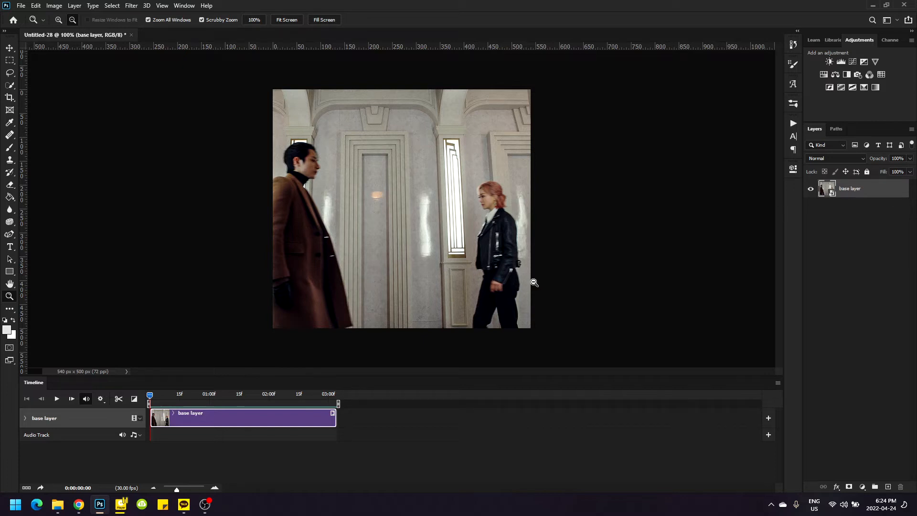
# Switch to Chrome to examine the reference GIF's red and black-and-white effect, and return to Photoshop.
pyautogui.click(78, 505)
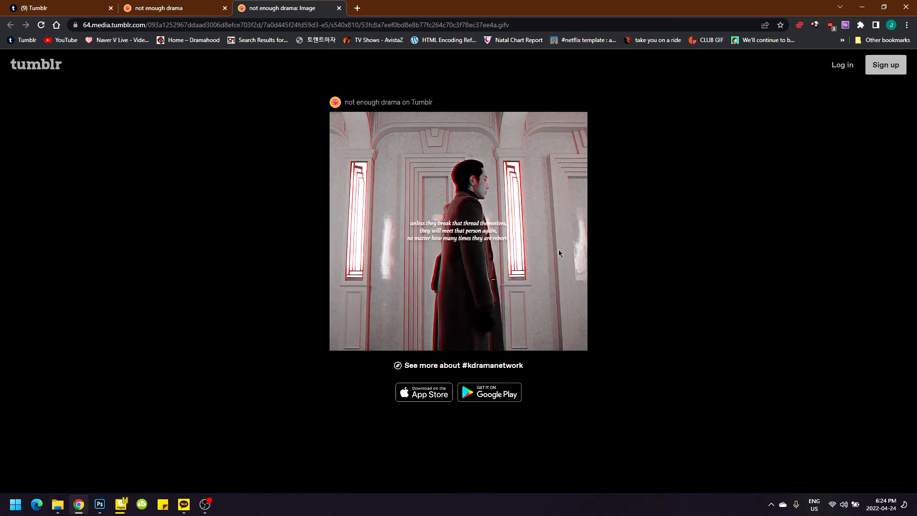
pyautogui.click(868, 4)
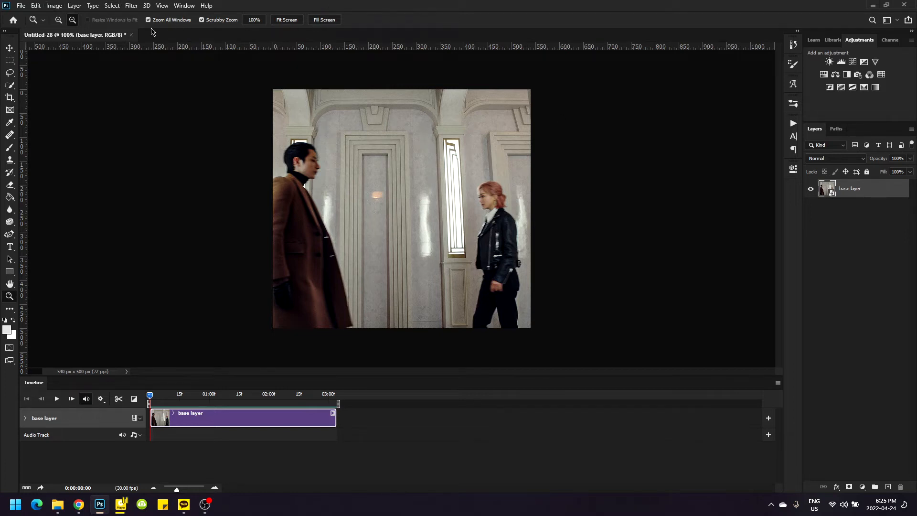
# Duplicate the base layer within the same document under the name "red blur layer".
pyautogui.click(74, 6)
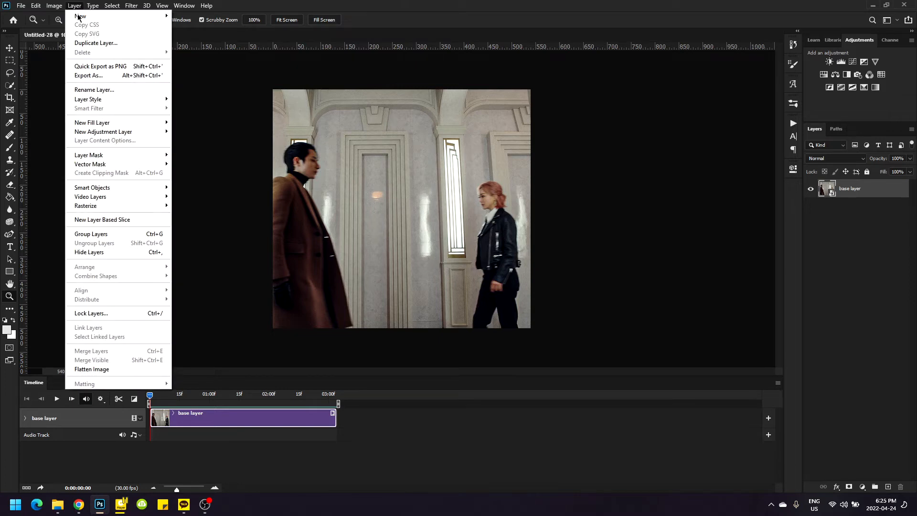
pyautogui.click(95, 42)
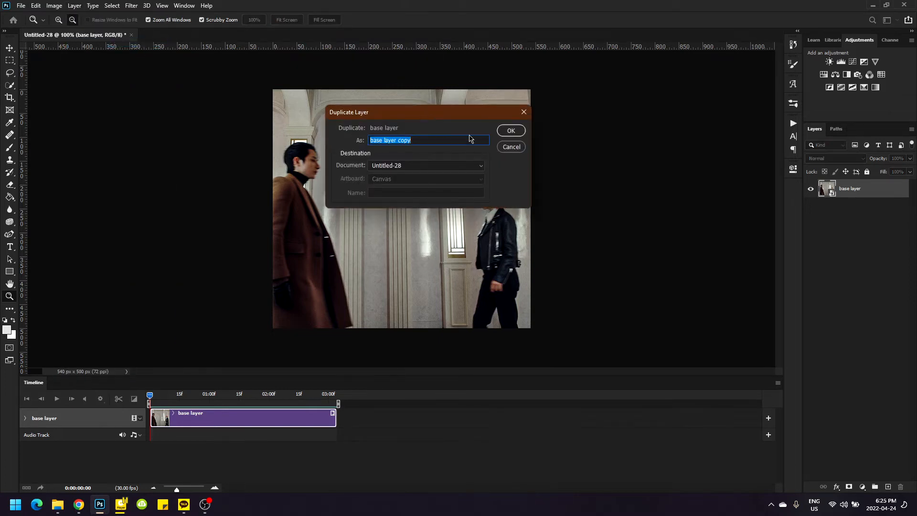
pyautogui.write('red blur layer')
pyautogui.press('Return')
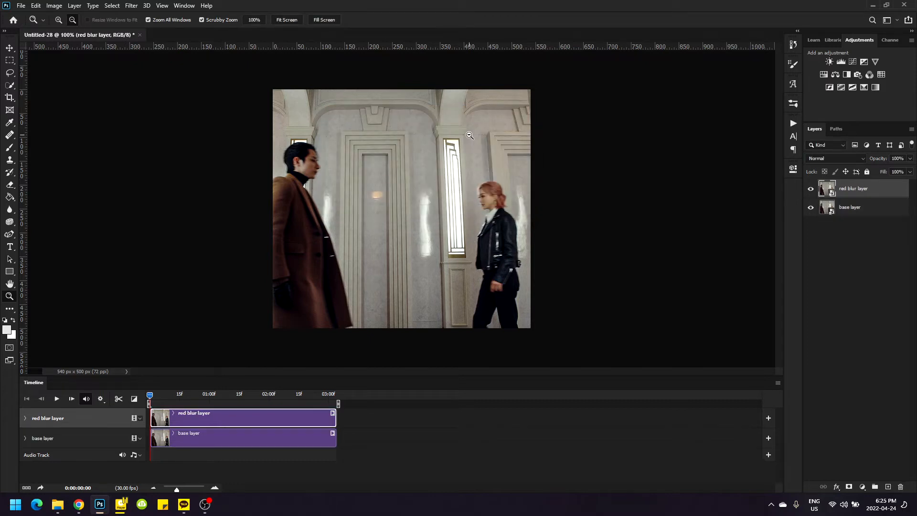
# Add a Black & White adjustment layer with default settings directly above the base layer.
pyautogui.click(872, 213)
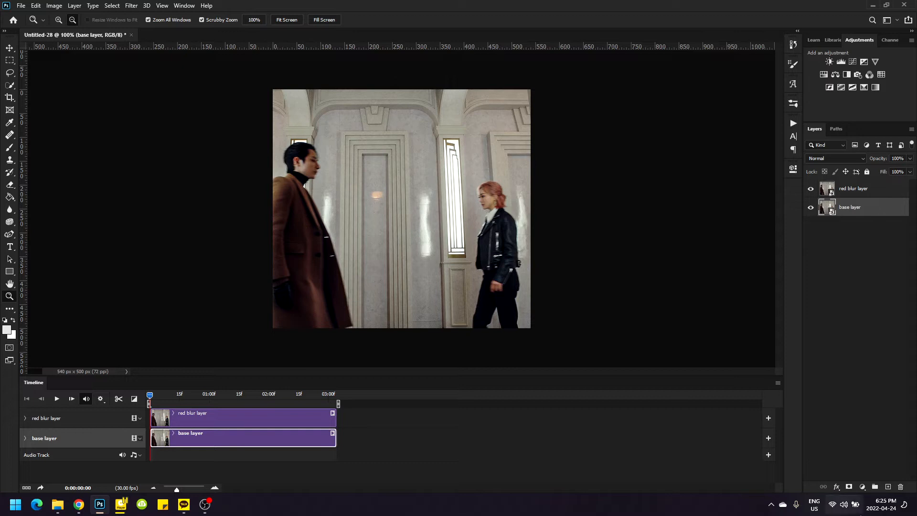
pyautogui.click(865, 487)
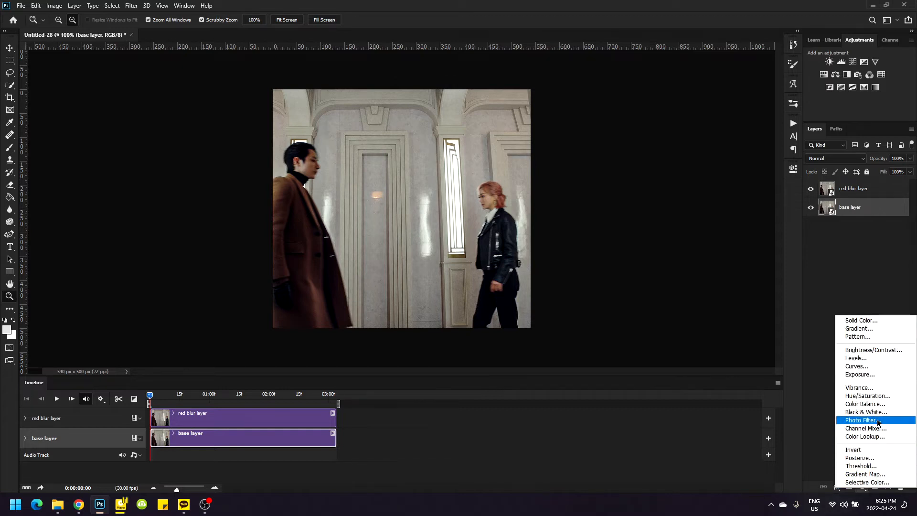
pyautogui.click(865, 412)
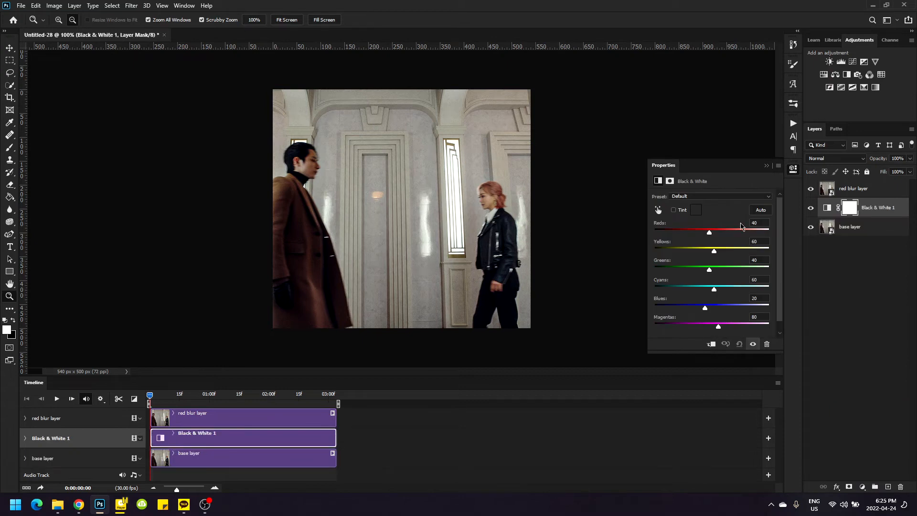
pyautogui.click(768, 166)
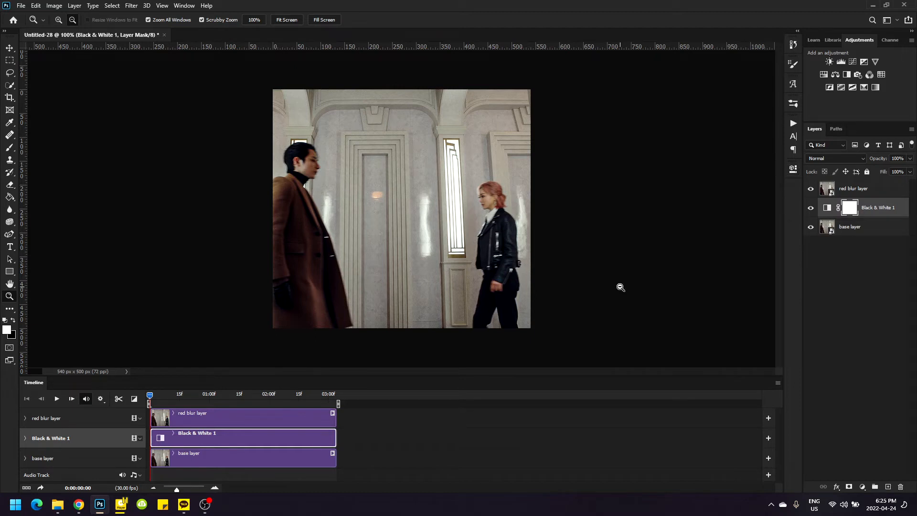
# Hide the red blur layer temporarily to inspect the black-and-white base beneath it, and show it again.
pyautogui.click(871, 191)
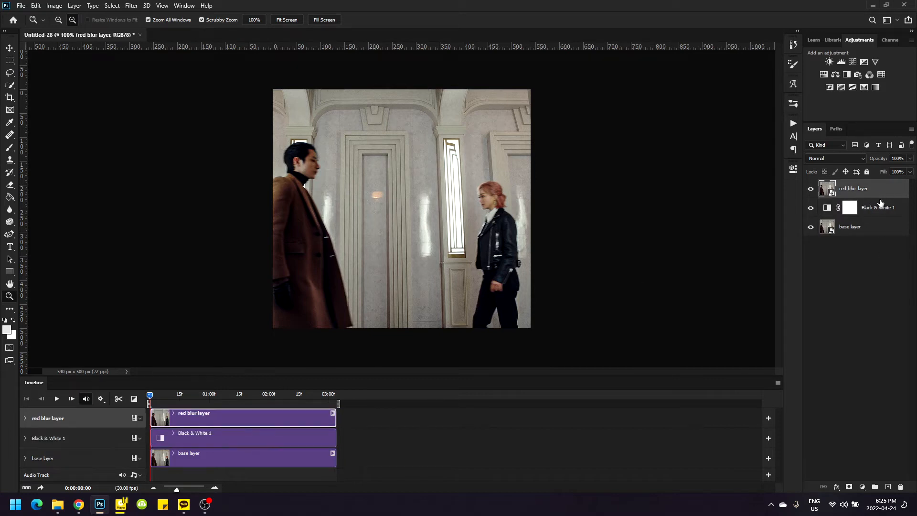
pyautogui.click(811, 189)
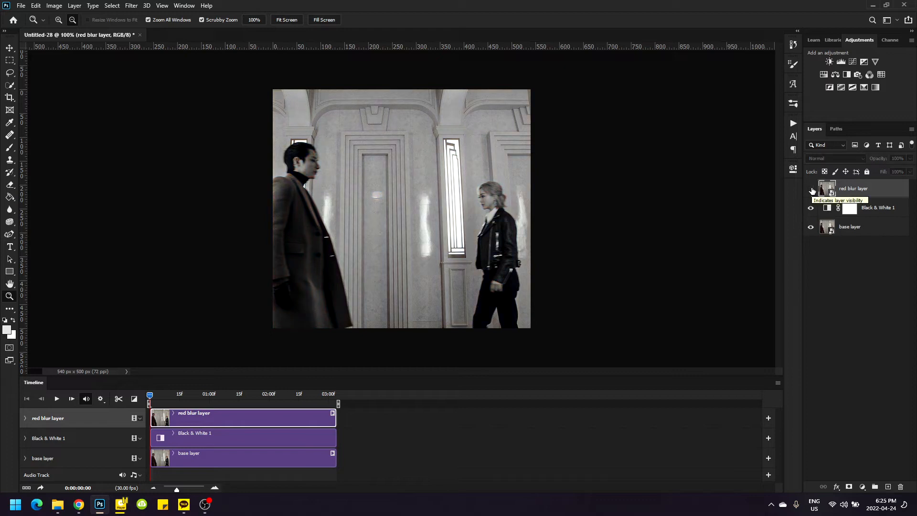
pyautogui.click(811, 189)
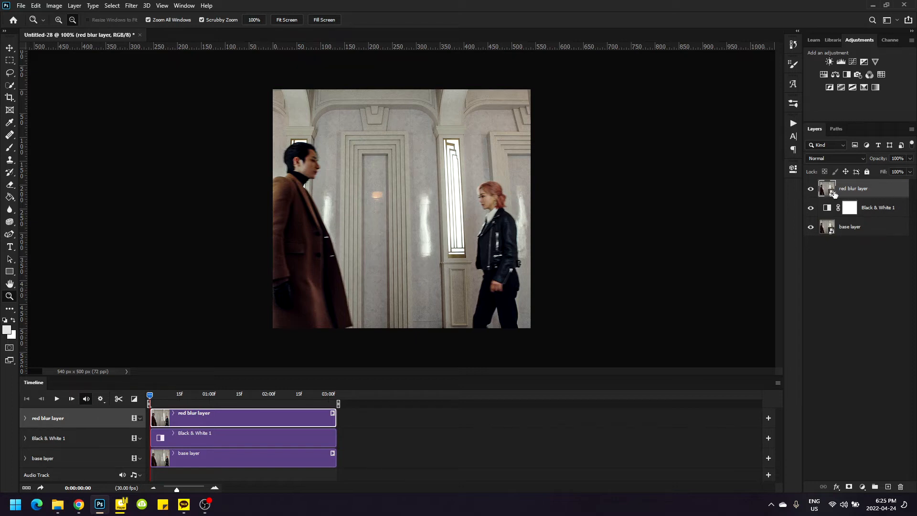
# Turn off the G and B channels in the red blur layer's blending options, keeping only R.
pyautogui.rightClick(896, 190)
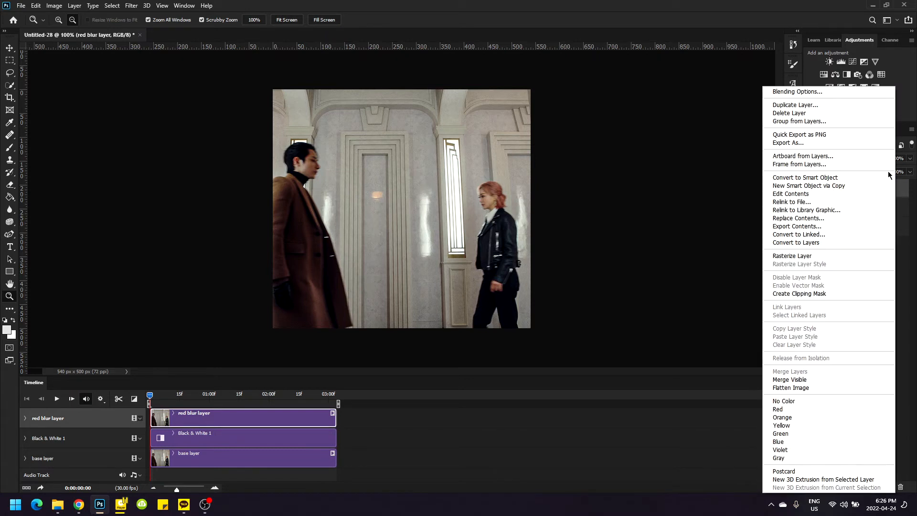
pyautogui.click(823, 91)
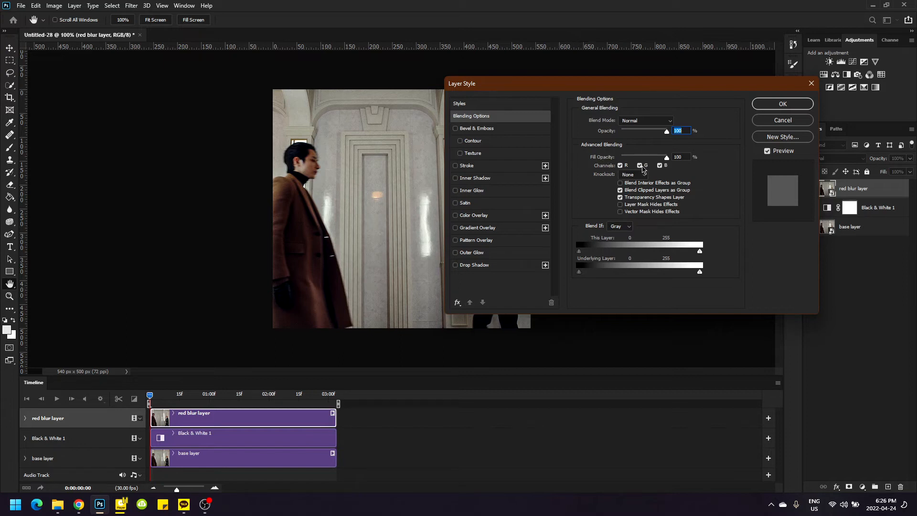
pyautogui.click(640, 166)
pyautogui.click(659, 165)
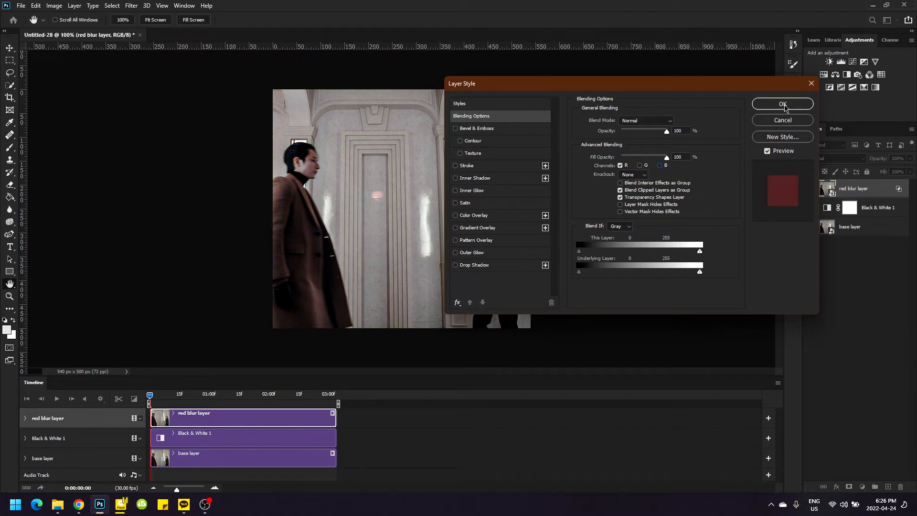
pyautogui.click(783, 104)
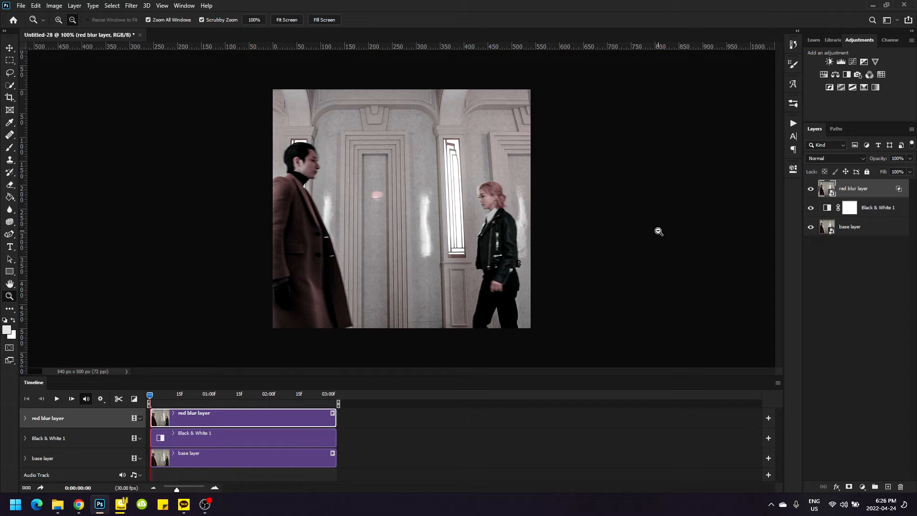
# Shift the red blur layer 3 px to the left with Free Transform to offset it from the base layer.
pyautogui.hotkey('ctrl', 't')
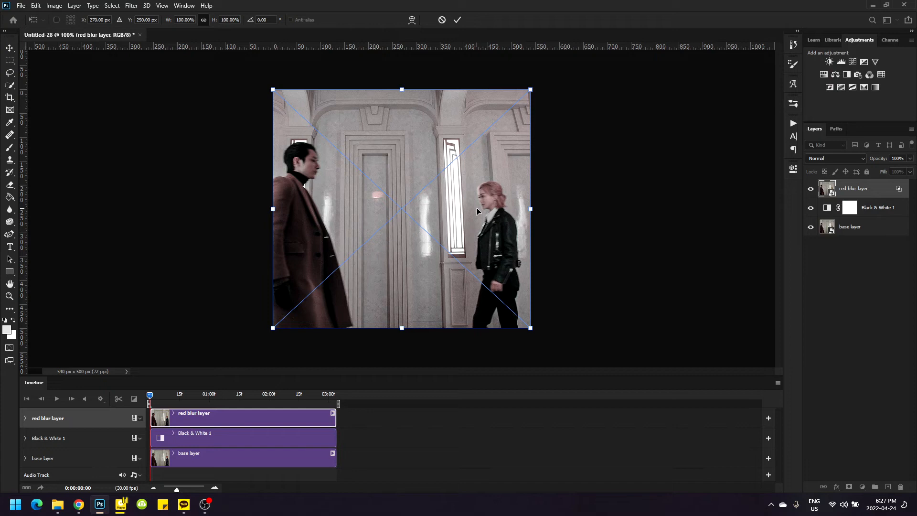
pyautogui.press('Left')
pyautogui.press('Left')
pyautogui.press('Left')
pyautogui.press('Left')
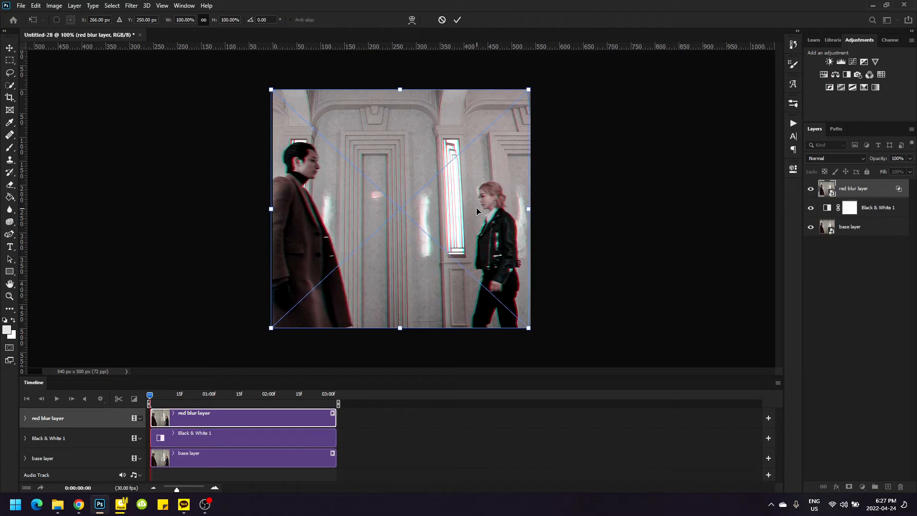
pyautogui.press('Right')
pyautogui.press('Return')
pyautogui.press('z')
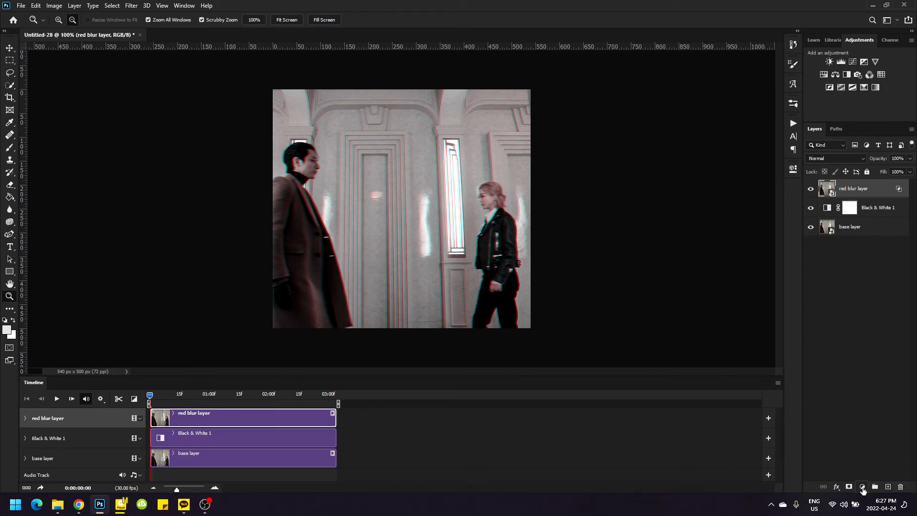
# Add a Curves adjustment layer above the red blur layer, with the black point at input 10 and a highlight point mapping 200 to 210.
pyautogui.click(863, 487)
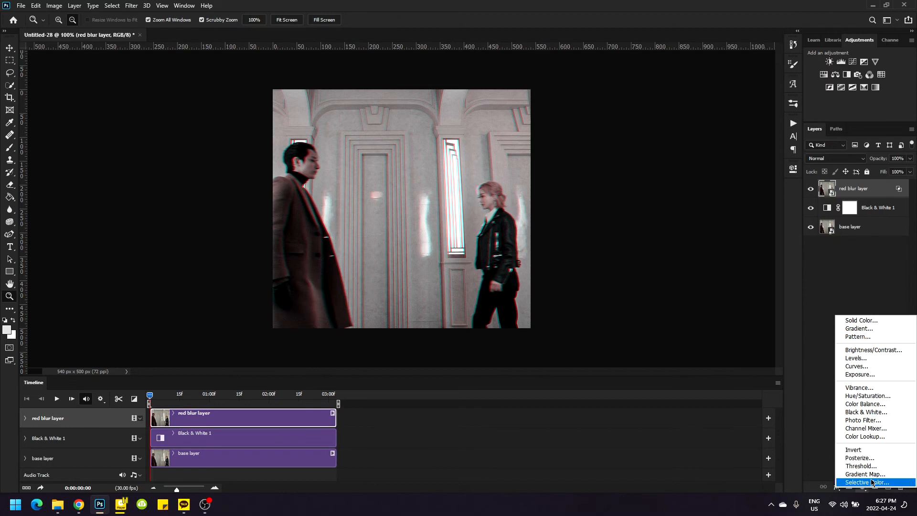
pyautogui.click(877, 367)
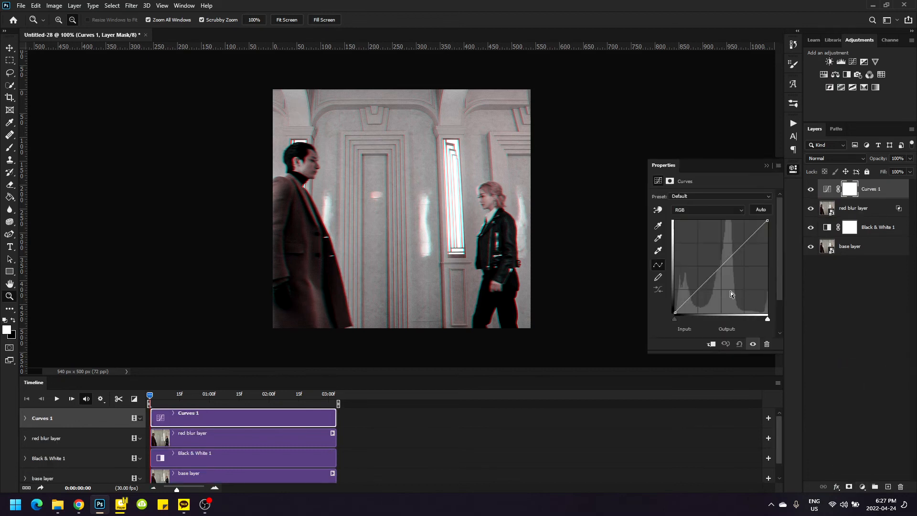
pyautogui.moveTo(678, 322); pyautogui.dragTo(682, 321)
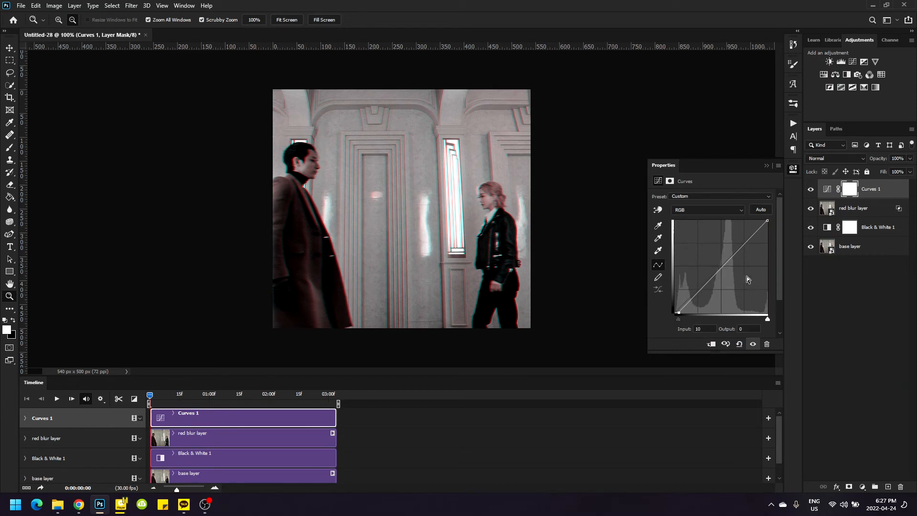
pyautogui.moveTo(748, 238); pyautogui.dragTo(747, 236)
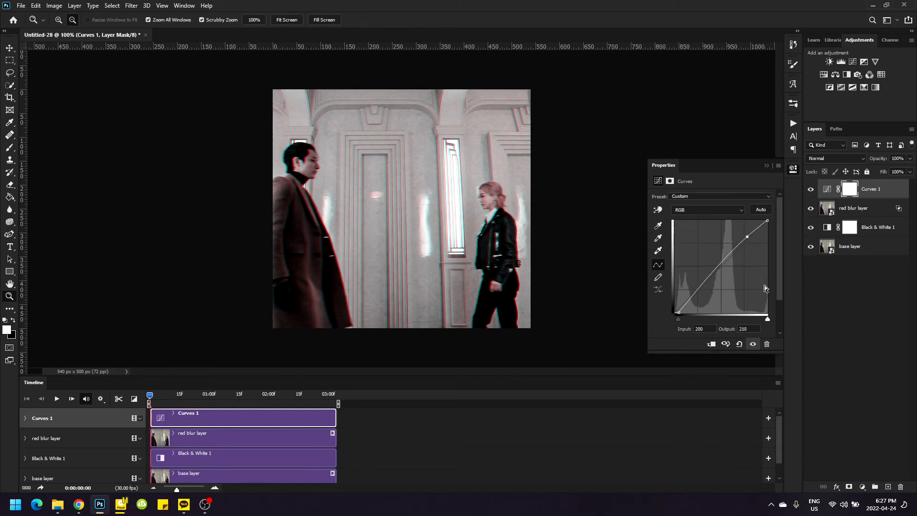
# Add a Selective Color adjustment layer above the curves, and in Reds strongly reduce Cyan and slightly raise Black.
pyautogui.click(863, 487)
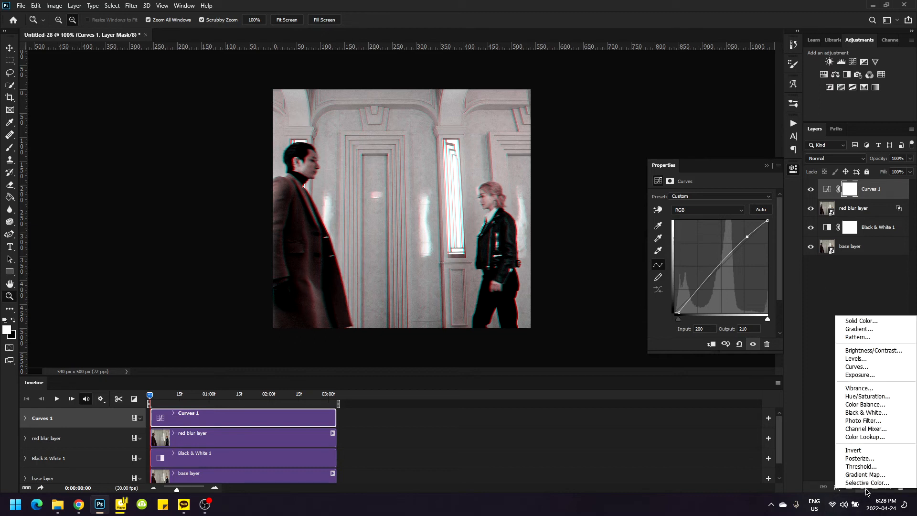
pyautogui.click(866, 483)
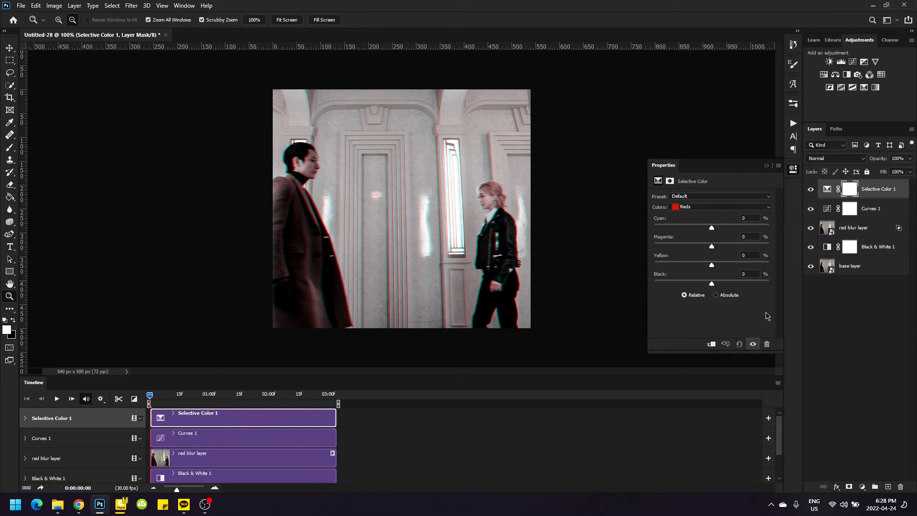
pyautogui.moveTo(712, 227); pyautogui.dragTo(677, 230)
pyautogui.moveTo(712, 285); pyautogui.dragTo(723, 285)
# In the Selective Color layer's Cyans, set Cyan to -100% and slightly raise Black.
pyautogui.click(693, 208)
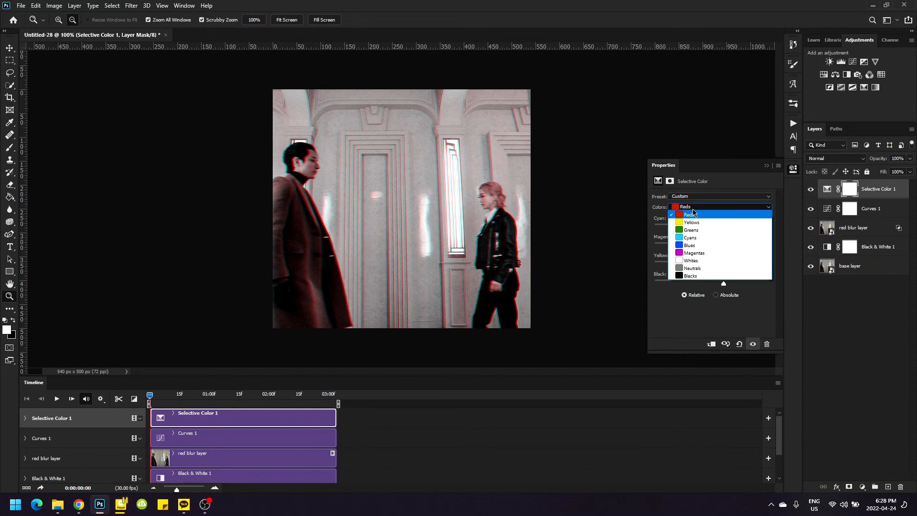
pyautogui.click(696, 234)
pyautogui.moveTo(712, 228); pyautogui.dragTo(582, 230)
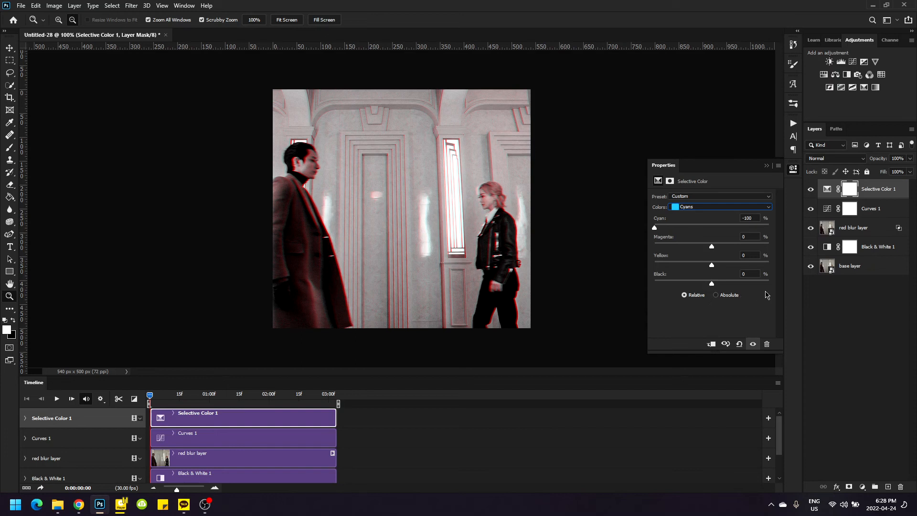
pyautogui.click(726, 282)
pyautogui.moveTo(727, 284); pyautogui.dragTo(720, 284)
pyautogui.click(768, 165)
# Glance at the reference in Chrome and add a second Selective Color layer above the first, with Black at +13% in Blacks.
pyautogui.click(873, 271)
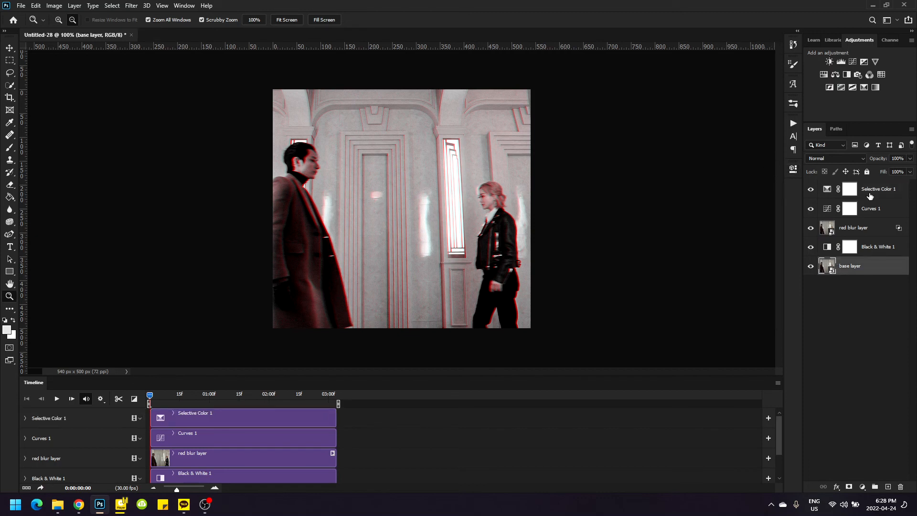
pyautogui.click(870, 196)
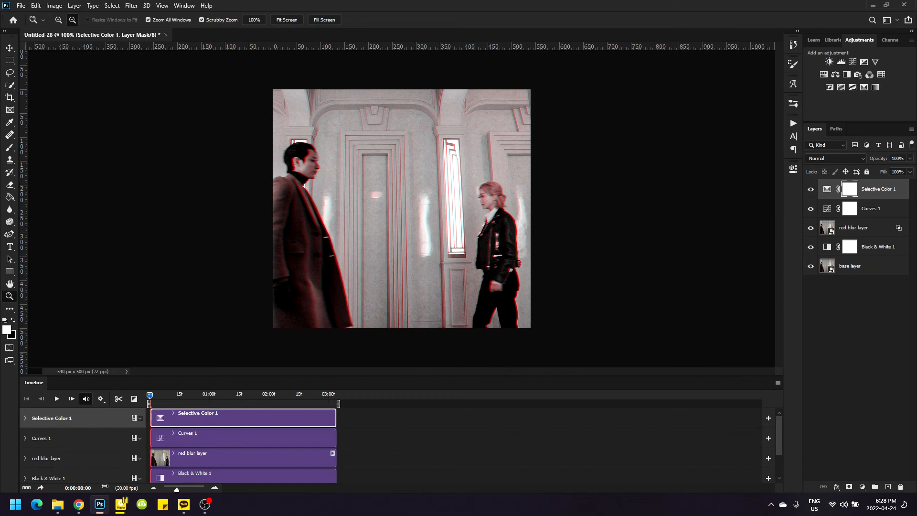
pyautogui.click(82, 507)
pyautogui.click(85, 509)
pyautogui.click(865, 88)
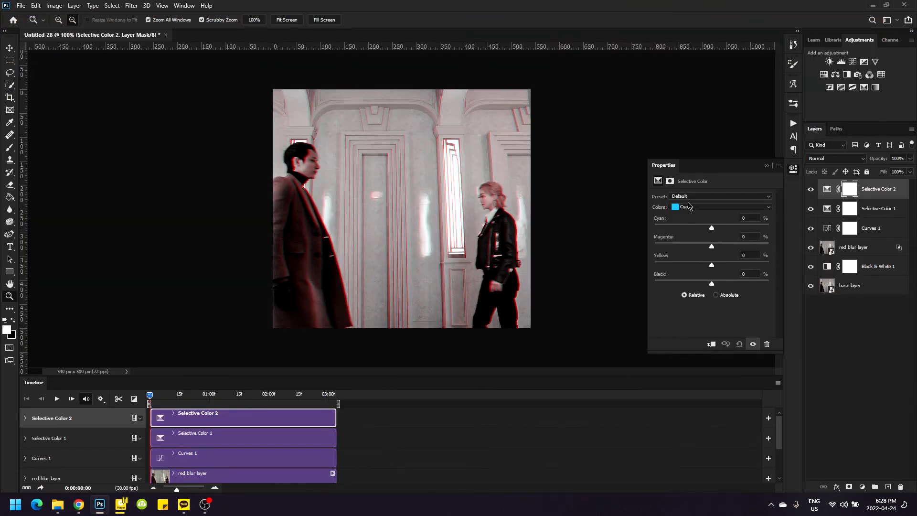
pyautogui.click(707, 207)
pyautogui.click(702, 276)
pyautogui.moveTo(711, 284); pyautogui.dragTo(719, 284)
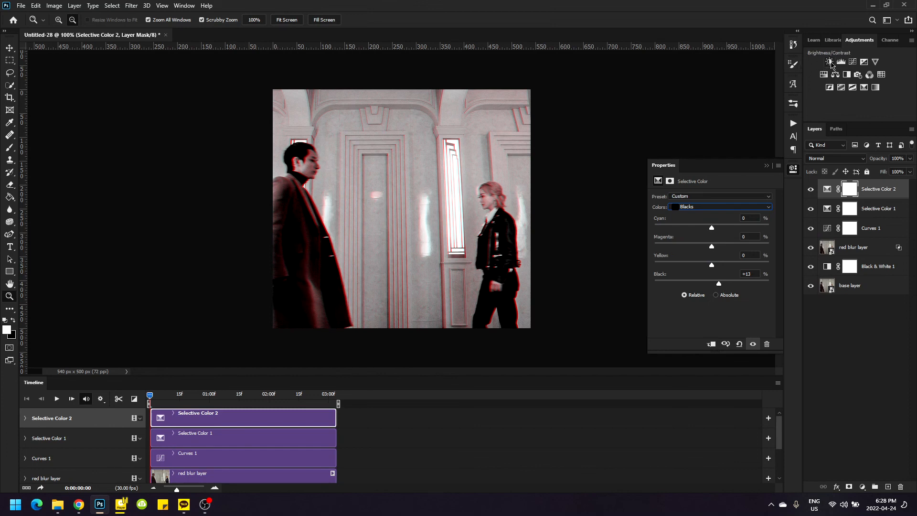
# Add a Brightness/Contrast adjustment layer on top with Brightness 10 and Contrast 9.
pyautogui.click(830, 62)
pyautogui.moveTo(712, 222); pyautogui.dragTo(717, 242)
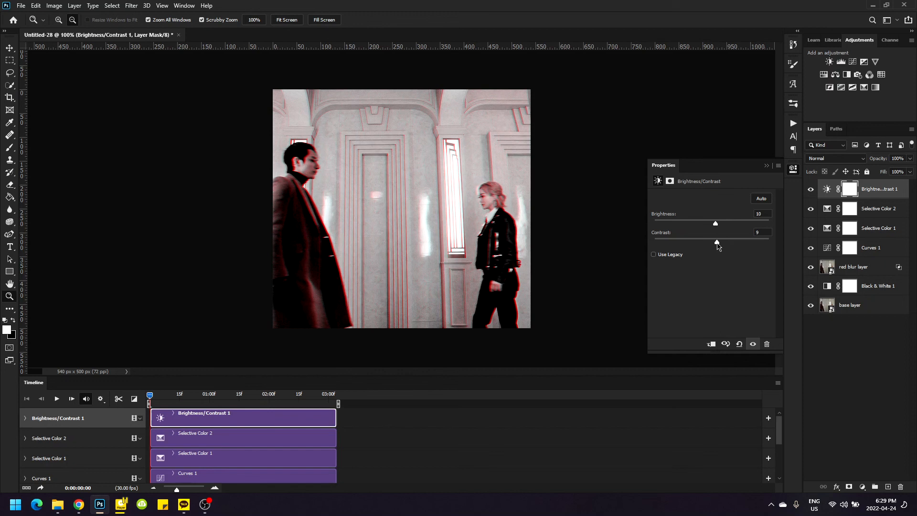
pyautogui.click(766, 166)
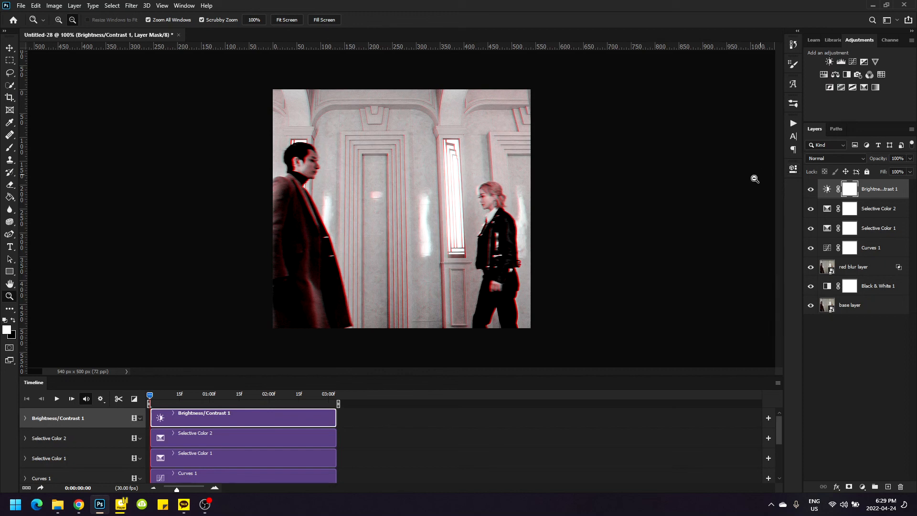
# Play the animation in the Save for Web (Legacy) GIF preview to check the coloring, and leave without saving.
pyautogui.click(21, 6)
pyautogui.moveTo(52, 150)
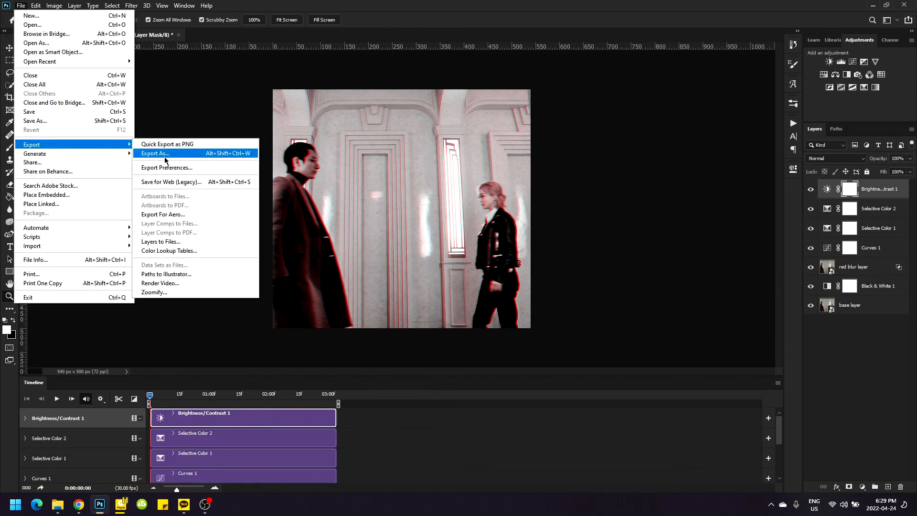
pyautogui.click(170, 183)
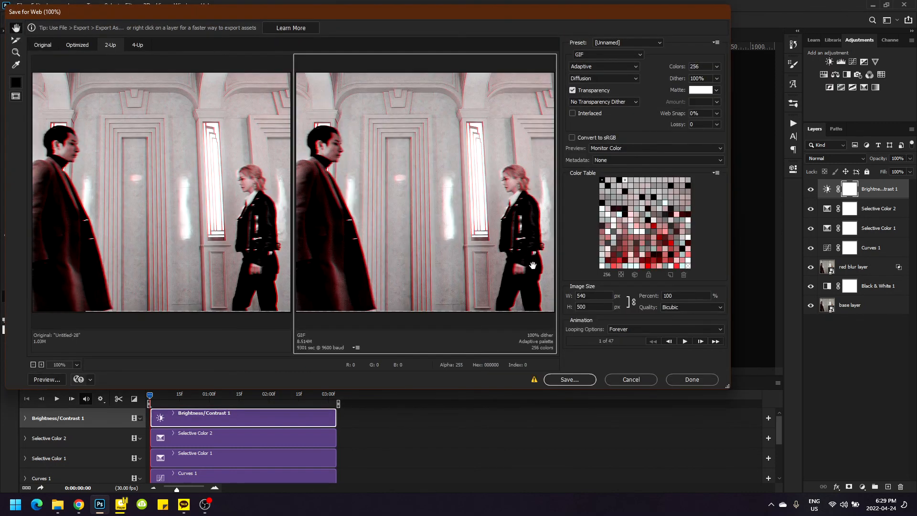
pyautogui.click(685, 341)
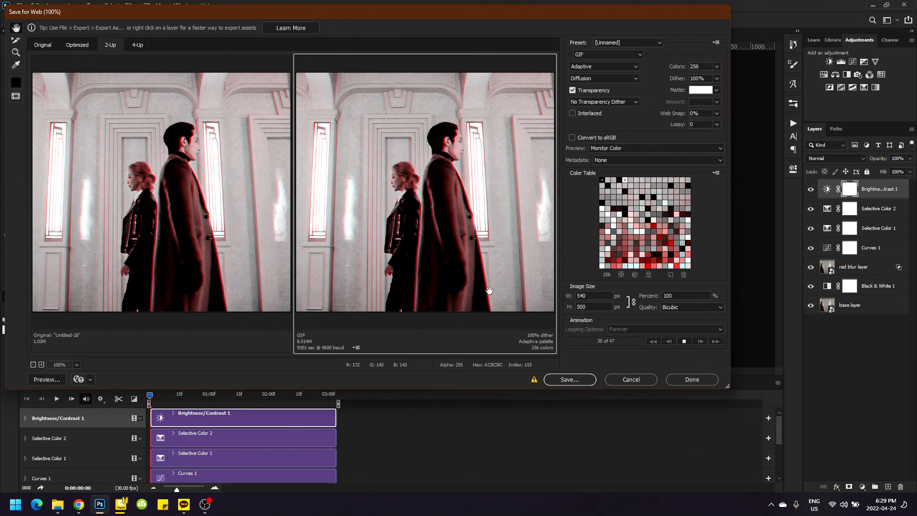
pyautogui.click(637, 382)
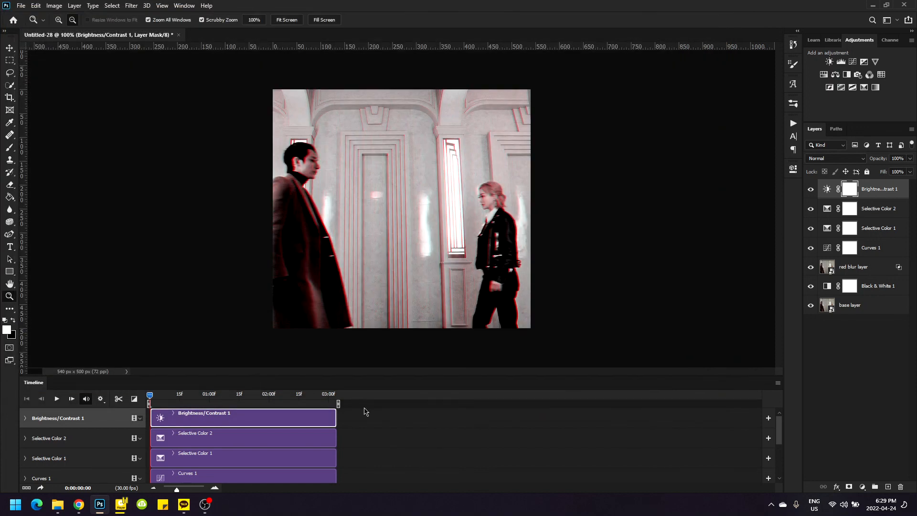
# Check the reference GIF in Chrome and shift the red blur layer 1 px to the right with Free Transform in Photoshop.
pyautogui.click(80, 504)
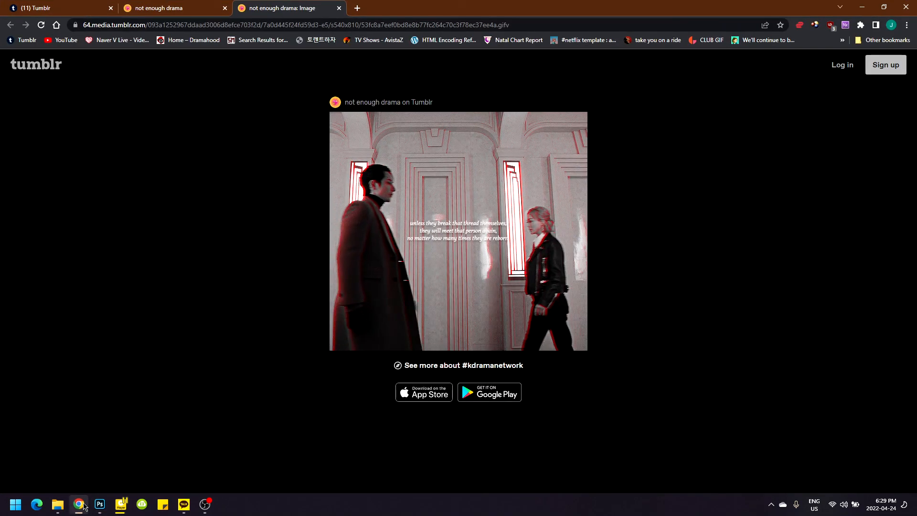
pyautogui.click(79, 504)
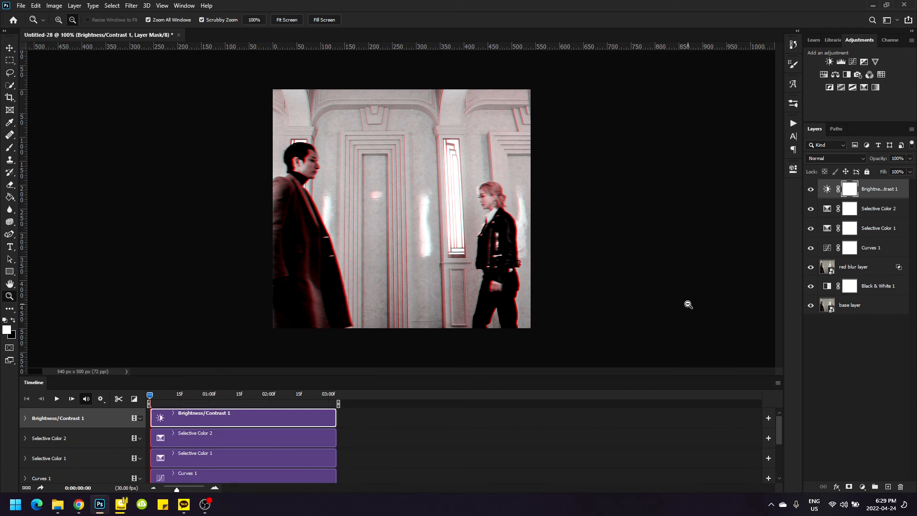
pyautogui.click(876, 268)
pyautogui.hotkey('ctrl', 't')
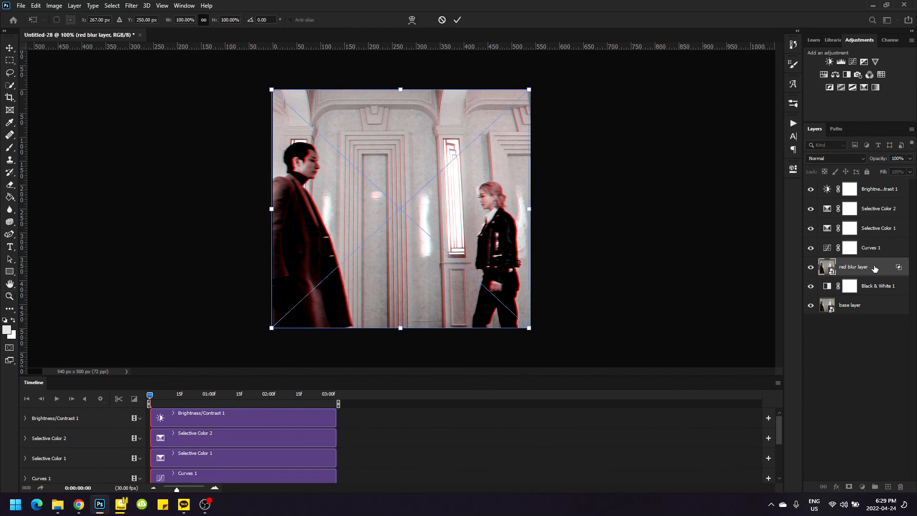
pyautogui.press('Right')
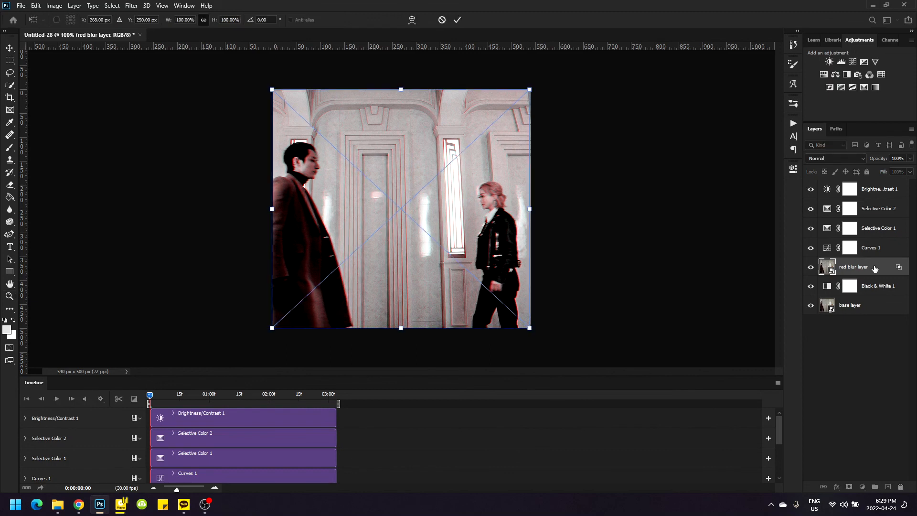
pyautogui.press('Return')
pyautogui.press('z')
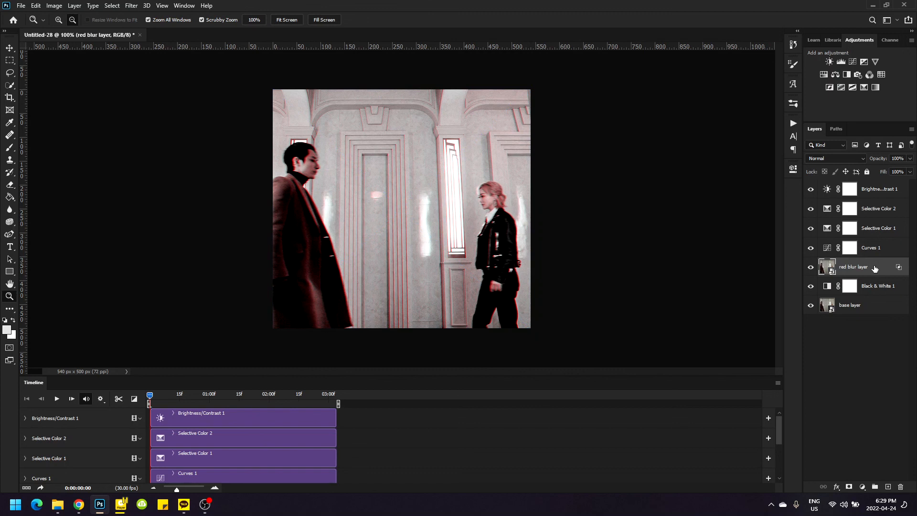